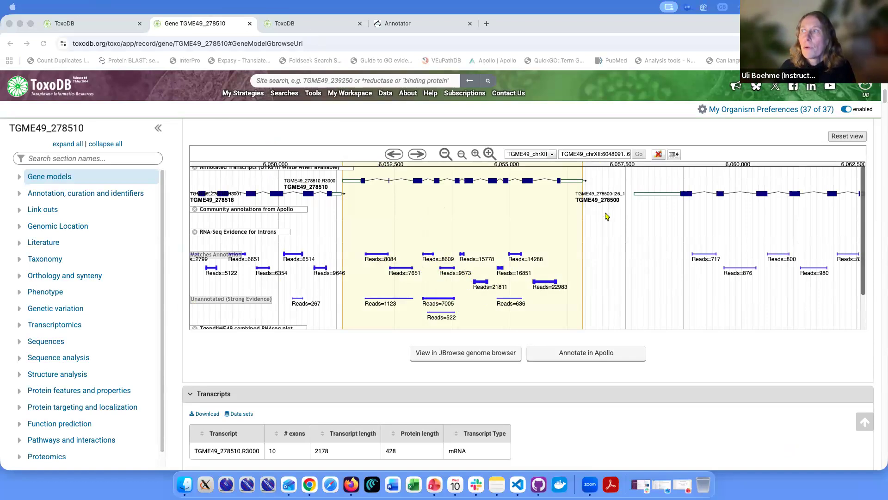
Step: Switch from the TGME49_278510 gene page to the Apollo Annotator sandbox page
{"action": "scroll", "coordinate": [607, 217], "scroll_direction": "up", "scroll_amount": 3}
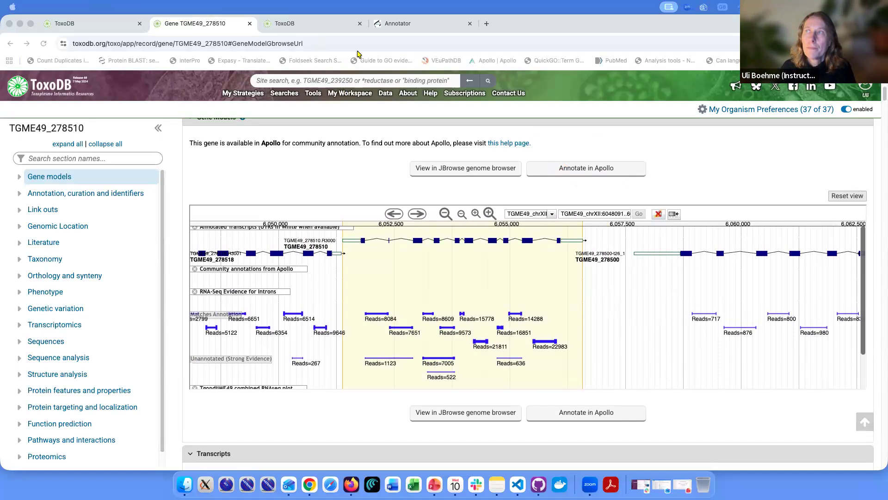
{"action": "left_click", "coordinate": [327, 28]}
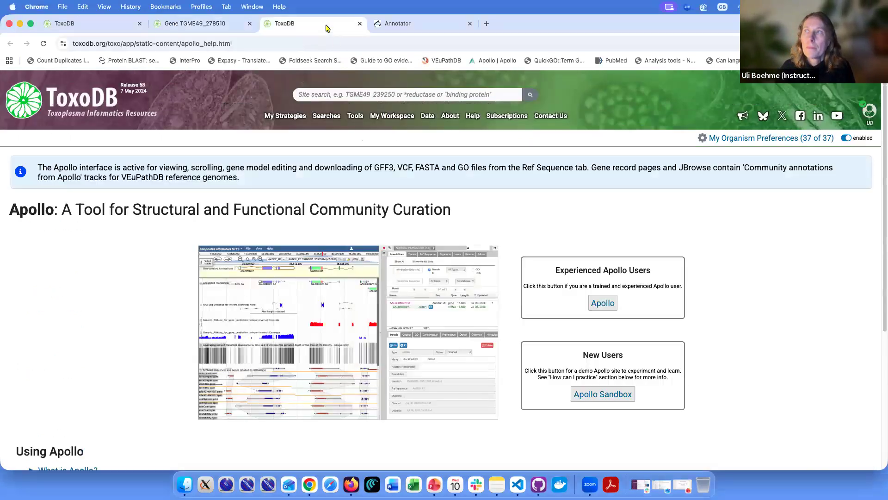
{"action": "left_click", "coordinate": [416, 29]}
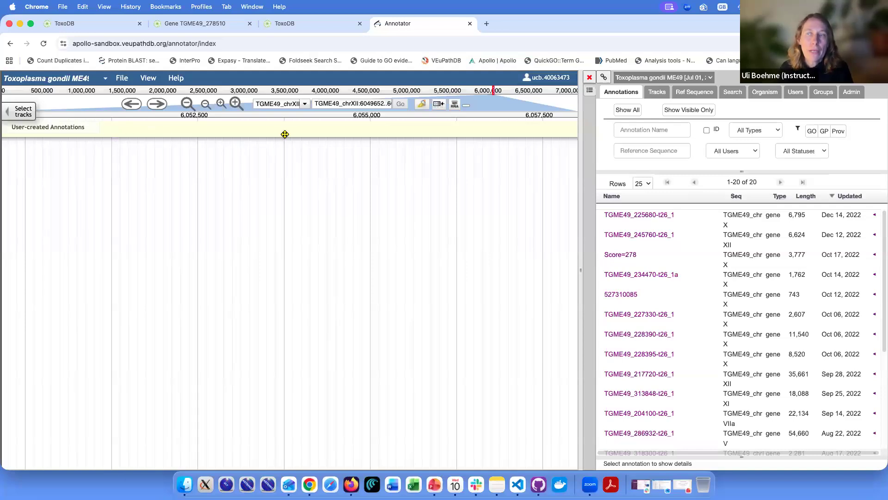
Step: Display the draggable tracks Annotated Transcripts, RNA-Seq Evidence for Introns Matches Transcript Annotation, and Novel with Strong Evidence
{"action": "left_click", "coordinate": [660, 91]}
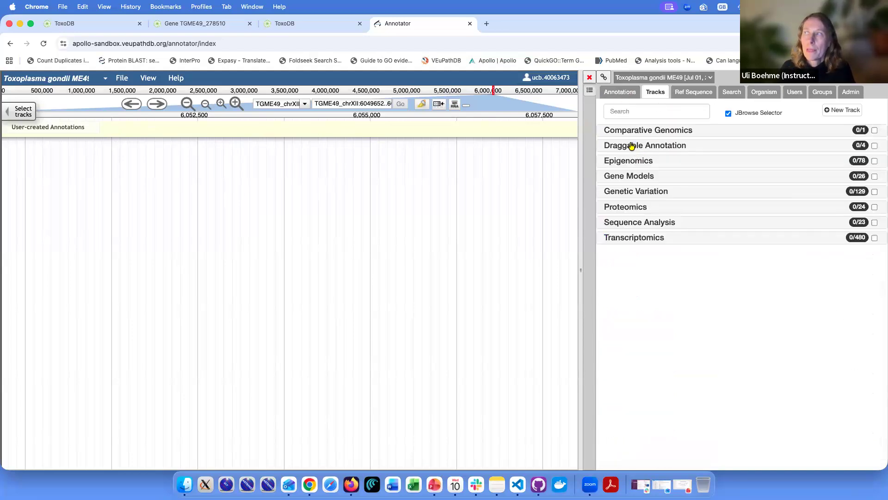
{"action": "left_click", "coordinate": [631, 146]}
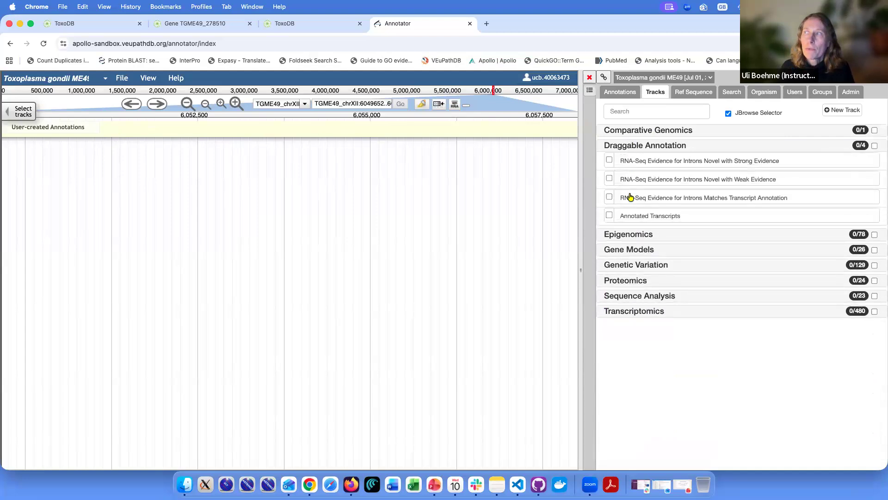
{"action": "left_click", "coordinate": [610, 216]}
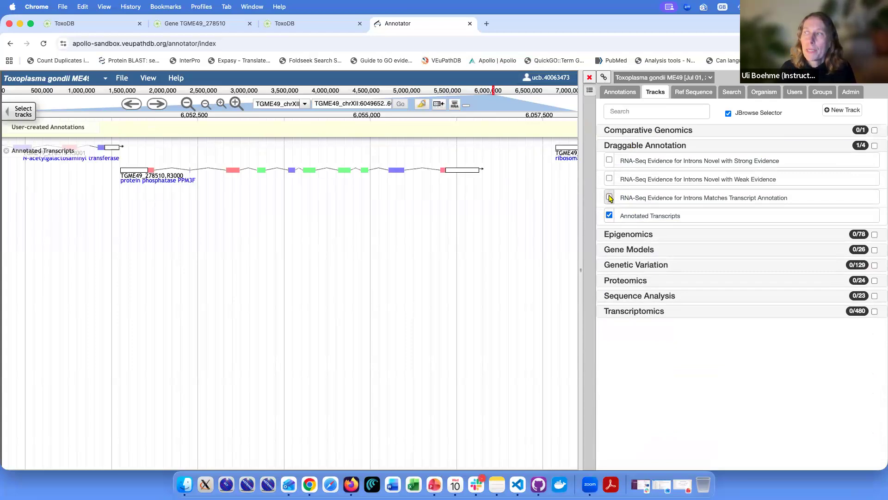
{"action": "left_click", "coordinate": [610, 197]}
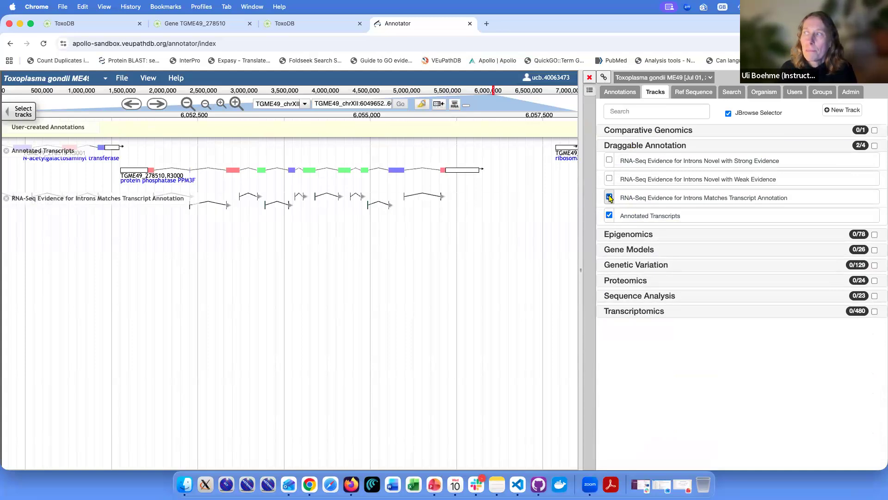
{"action": "left_click", "coordinate": [609, 161]}
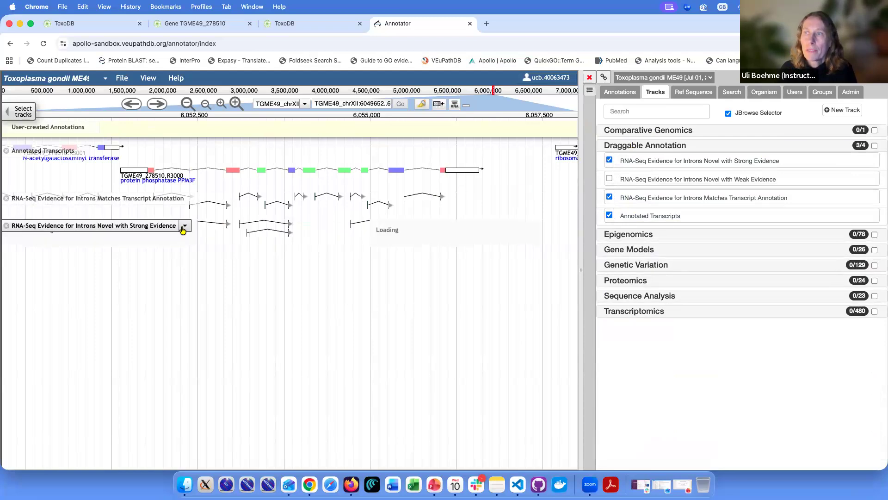
Step: Show labels on both RNA-Seq intron evidence tracks, Novel with Strong Evidence and Matches Transcript Annotation
{"action": "left_click", "coordinate": [185, 226]}
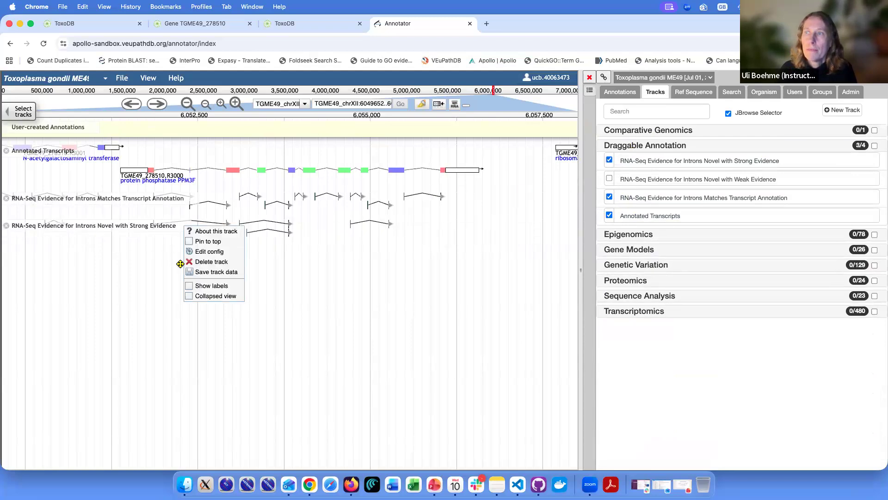
{"action": "left_click", "coordinate": [192, 286]}
{"action": "left_click", "coordinate": [193, 198]}
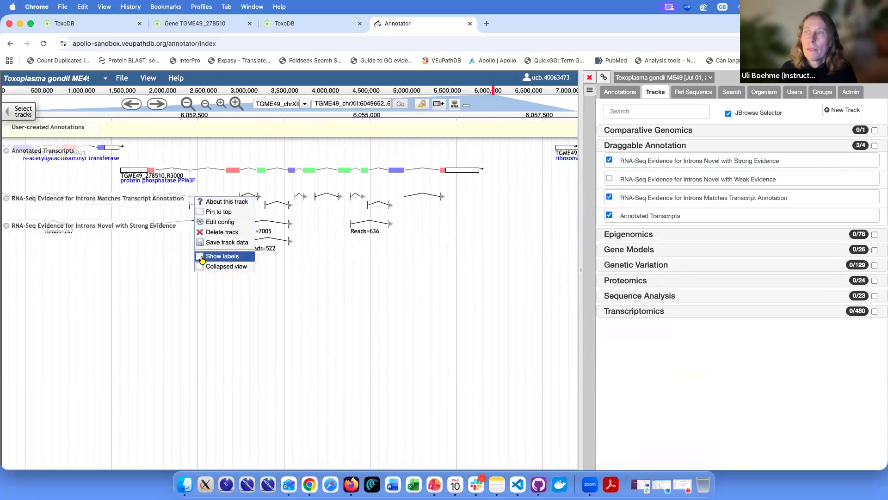
{"action": "left_click", "coordinate": [206, 257]}
Step: Examine the splice boundaries of the intron between TGME49_278510's third and fourth exons at base level against the RNA-Seq intron evidence
{"action": "left_click_drag", "start_coordinate": [258, 289], "coordinate": [307, 298]}
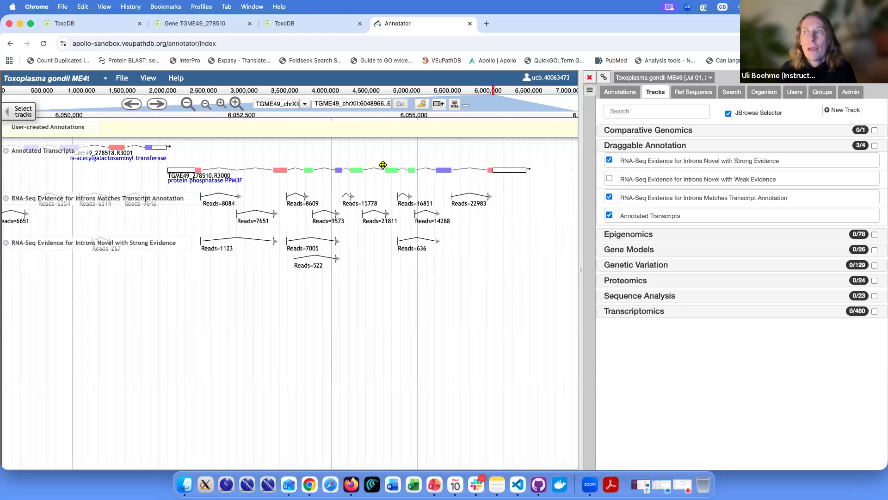
{"action": "left_click", "coordinate": [220, 102]}
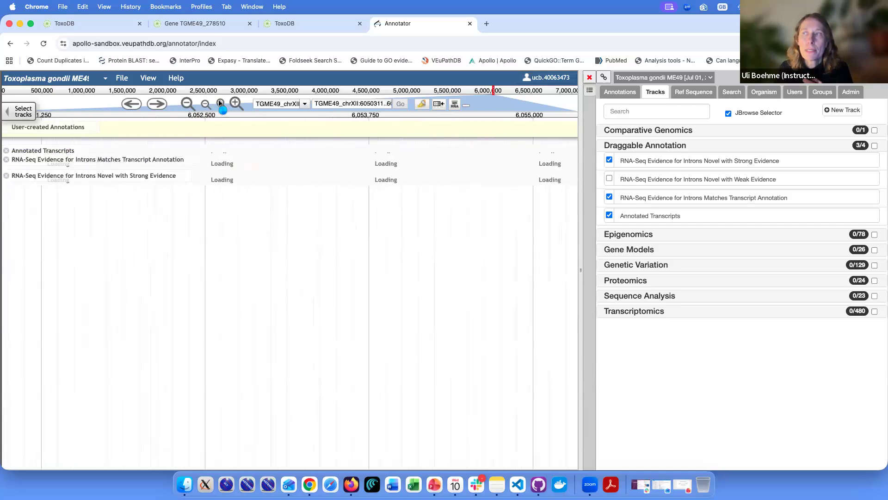
{"action": "left_click", "coordinate": [220, 102]}
{"action": "left_click", "coordinate": [220, 103]}
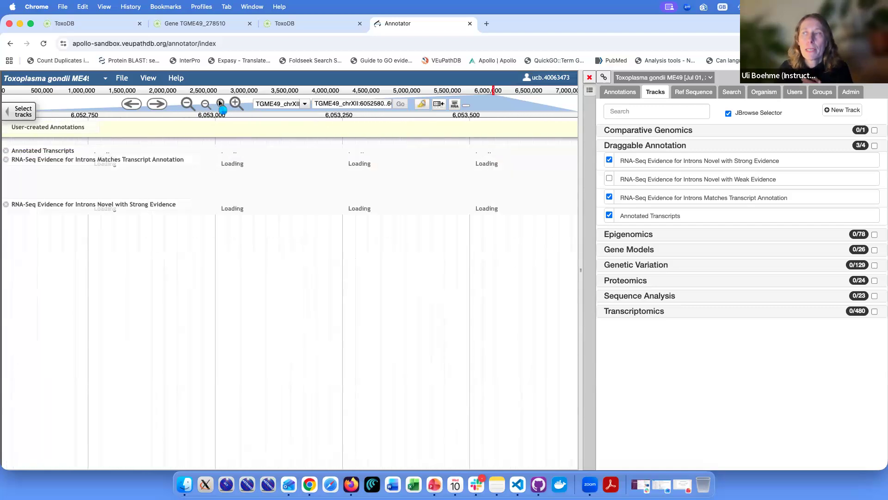
{"action": "left_click", "coordinate": [220, 103]}
{"action": "left_click", "coordinate": [220, 103]}
{"action": "left_click", "coordinate": [221, 103]}
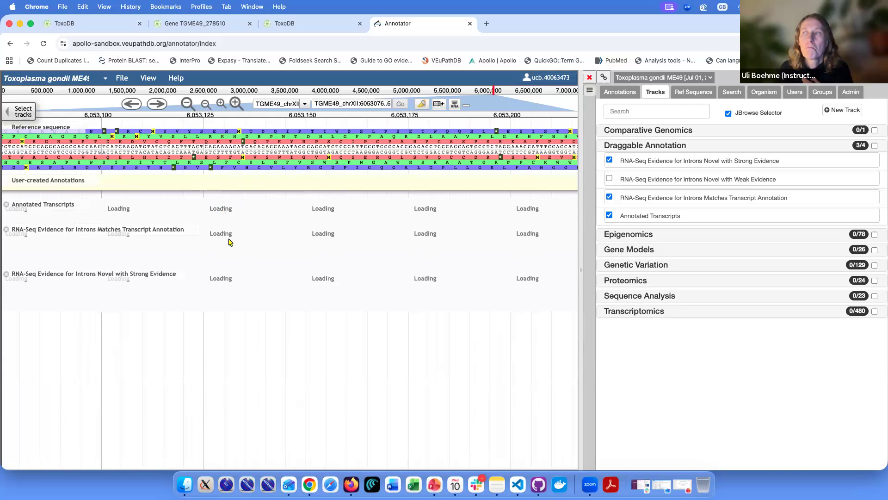
{"action": "left_click_drag", "start_coordinate": [270, 253], "coordinate": [297, 253]}
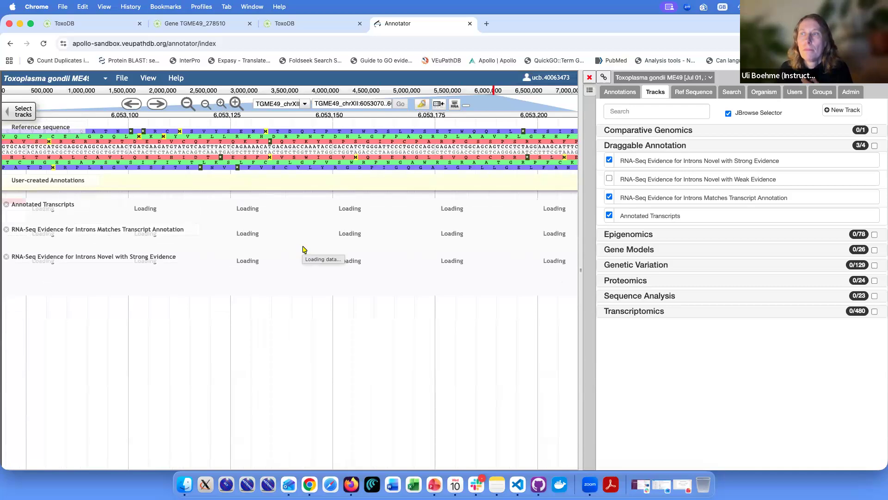
{"action": "left_click_drag", "start_coordinate": [145, 203], "coordinate": [297, 202]}
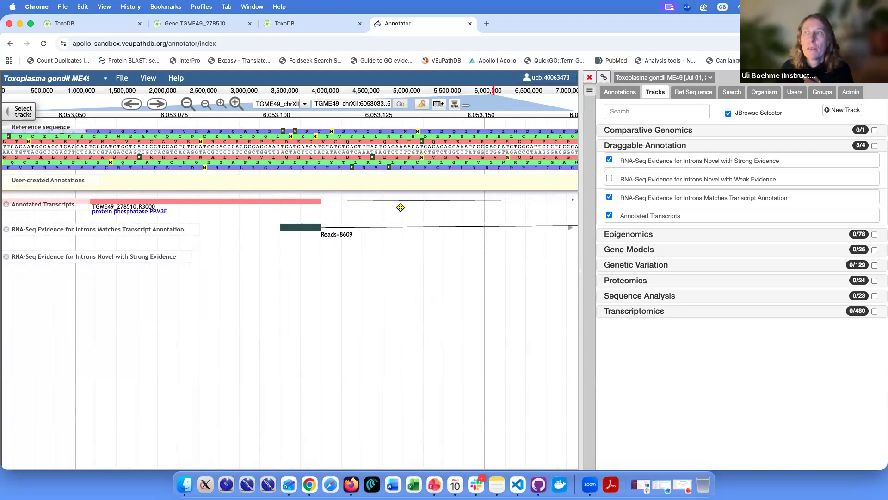
{"action": "left_click_drag", "start_coordinate": [400, 208], "coordinate": [195, 195]}
{"action": "left_click_drag", "start_coordinate": [444, 209], "coordinate": [206, 216]}
{"action": "left_click_drag", "start_coordinate": [478, 210], "coordinate": [226, 199]}
{"action": "left_click_drag", "start_coordinate": [463, 224], "coordinate": [293, 220]}
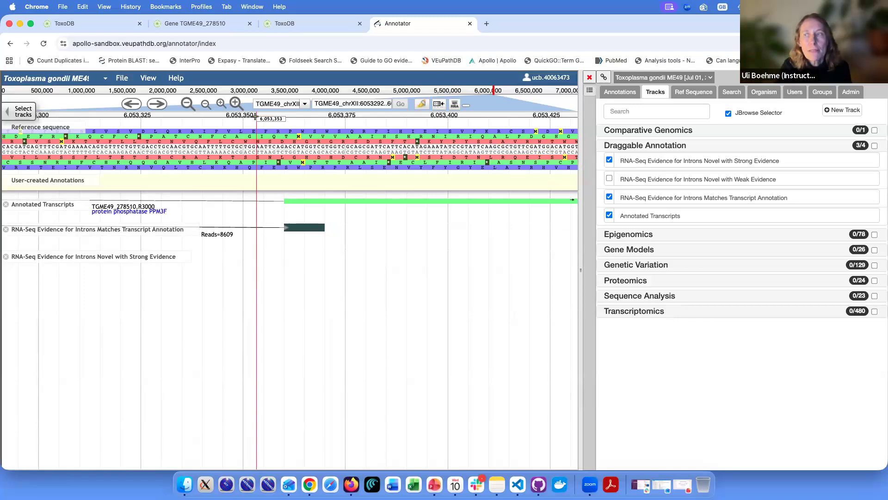
{"action": "left_click", "coordinate": [207, 103]}
{"action": "left_click", "coordinate": [207, 104]}
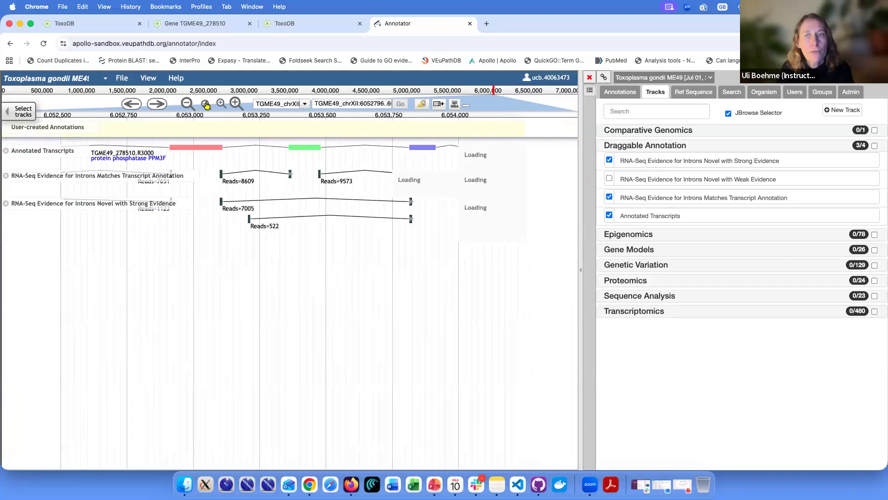
{"action": "left_click", "coordinate": [206, 104]}
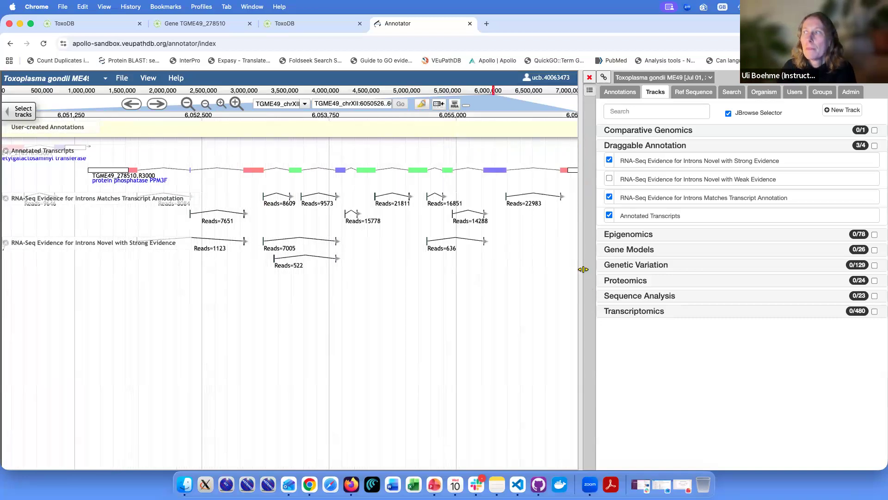
Step: Widen the genome view and add the whole TGME49_278510.R3000 transcript to the user-created annotations
{"action": "left_click_drag", "start_coordinate": [582, 269], "coordinate": [674, 269]}
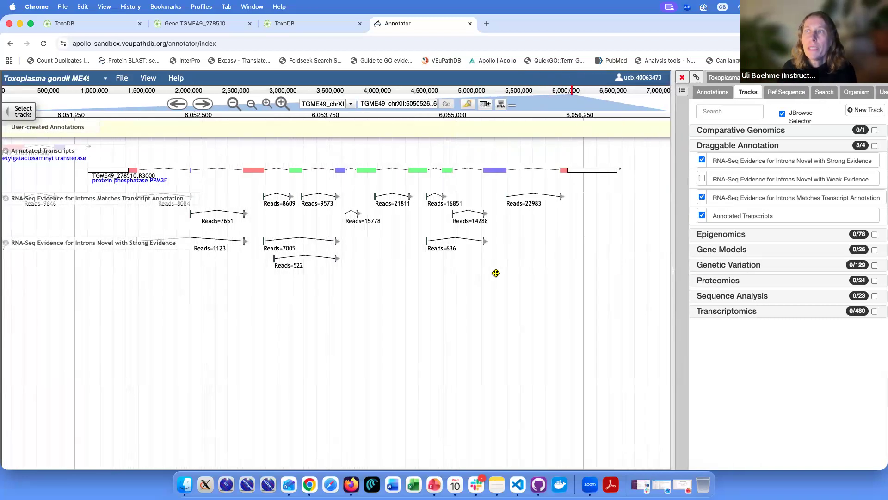
{"action": "left_click", "coordinate": [219, 172]}
{"action": "left_click", "coordinate": [254, 187]}
{"action": "left_click", "coordinate": [255, 172]}
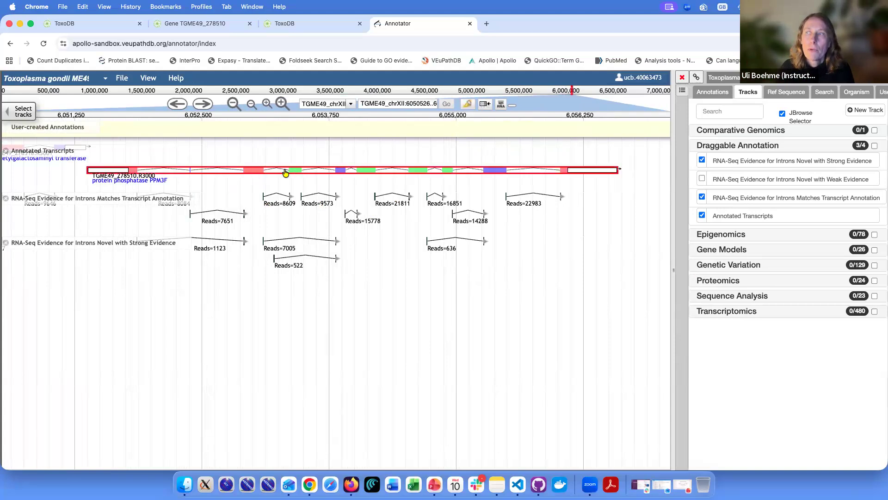
{"action": "left_click_drag", "start_coordinate": [285, 173], "coordinate": [275, 130]}
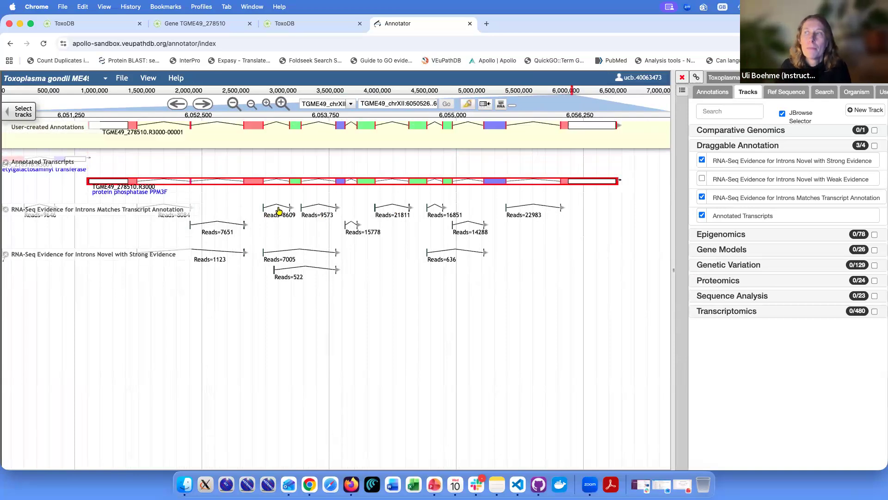
Step: Duplicate the TGME49_278510.R3000 transcript in the user-created annotations
{"action": "left_click_drag", "start_coordinate": [281, 226], "coordinate": [317, 227]}
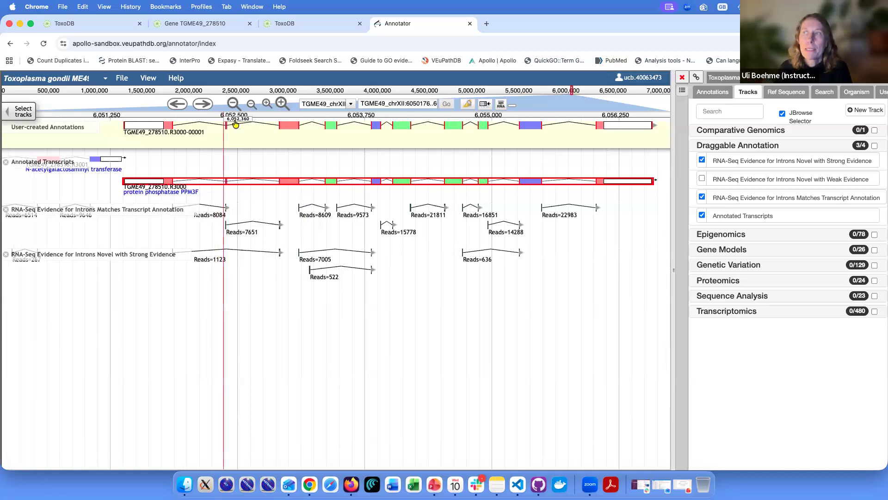
{"action": "left_click", "coordinate": [263, 126]}
{"action": "mouse_move", "coordinate": [262, 125]}
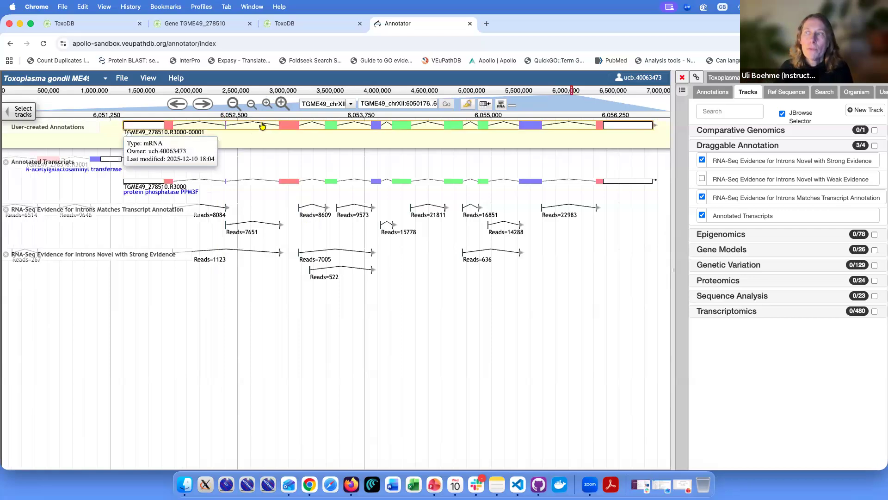
{"action": "right_click", "coordinate": [262, 125]}
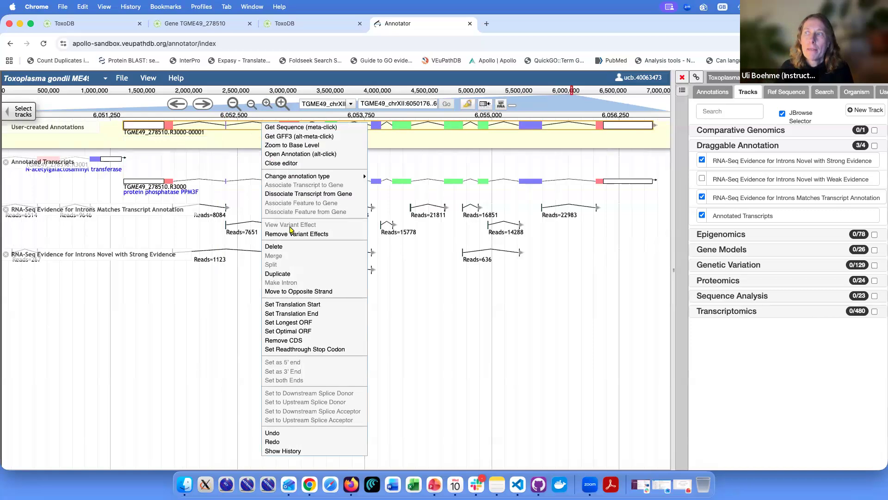
{"action": "left_click", "coordinate": [336, 277]}
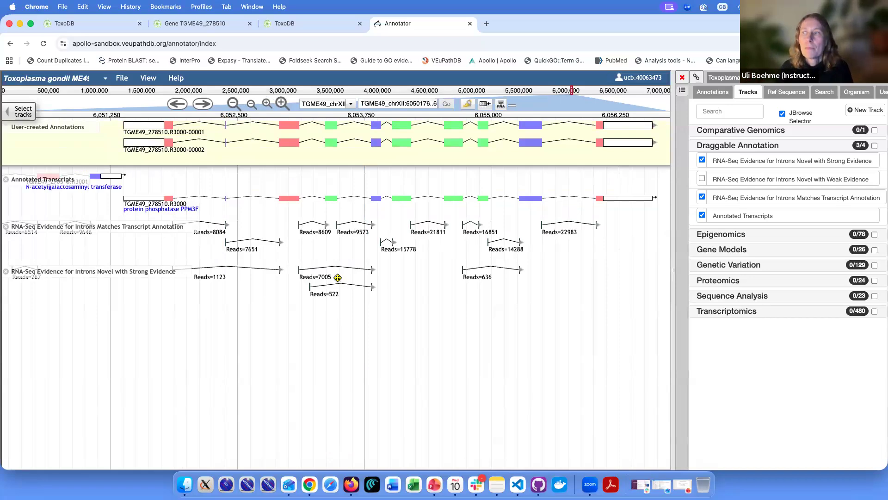
Step: Compare the novel intron labelled Reads=7005 with the user-created transcripts and delete the fourth exon, which it spans, from the duplicate
{"action": "left_click", "coordinate": [336, 268]}
{"action": "mouse_move", "coordinate": [336, 269]}
{"action": "left_mouse_down"}
{"action": "mouse_move", "coordinate": [337, 142]}
{"action": "mouse_move", "coordinate": [340, 150]}
{"action": "left_mouse_up"}
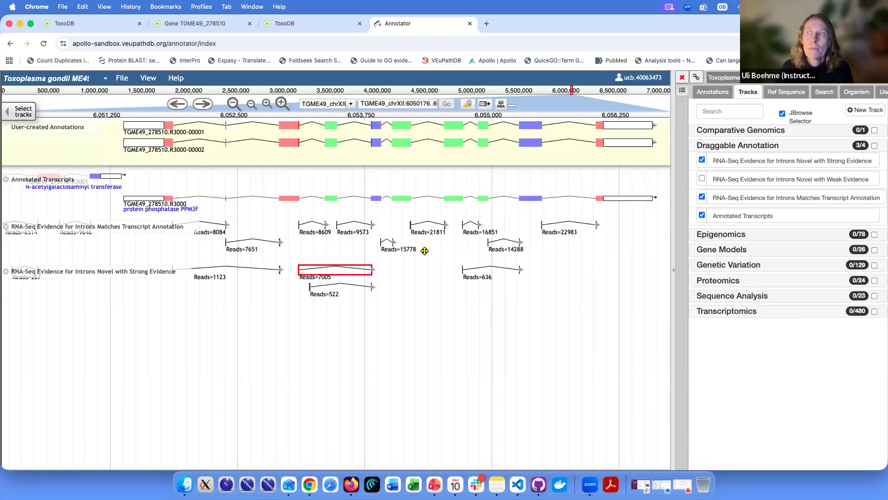
{"action": "left_click", "coordinate": [332, 143]}
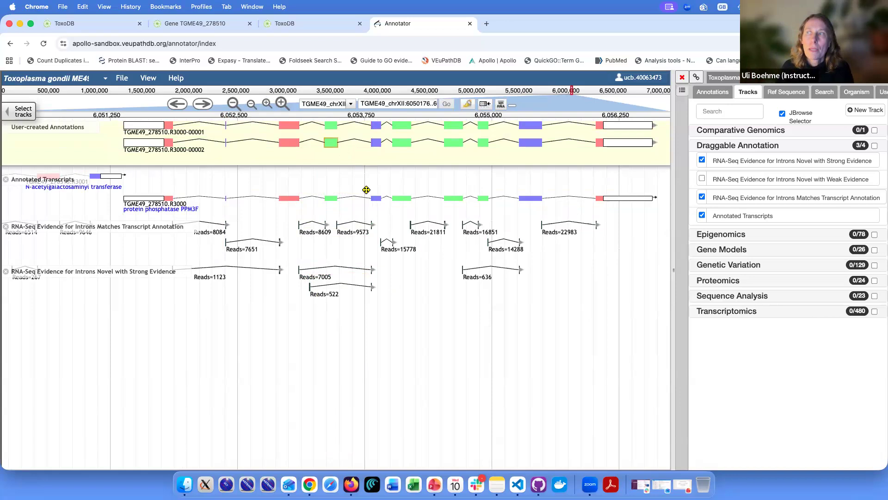
{"action": "right_click", "coordinate": [331, 145]}
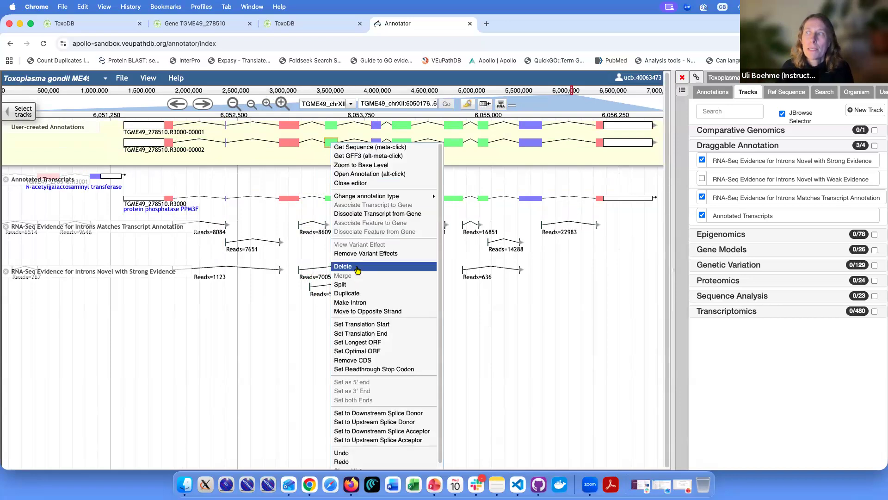
{"action": "left_click", "coordinate": [448, 306]}
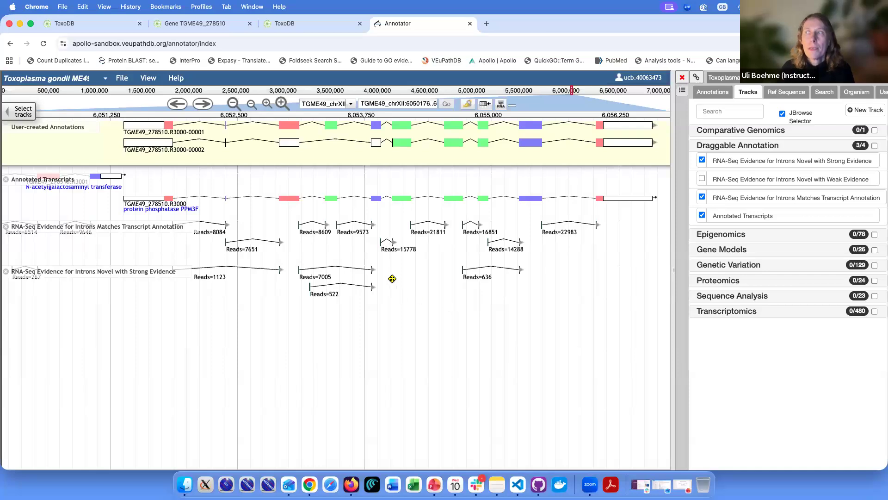
Step: Widen the genome view and select the shortened duplicate transcript TGME49_278510.R3000-00002 to inspect its exon structure
{"action": "left_click_drag", "start_coordinate": [473, 169], "coordinate": [464, 168]}
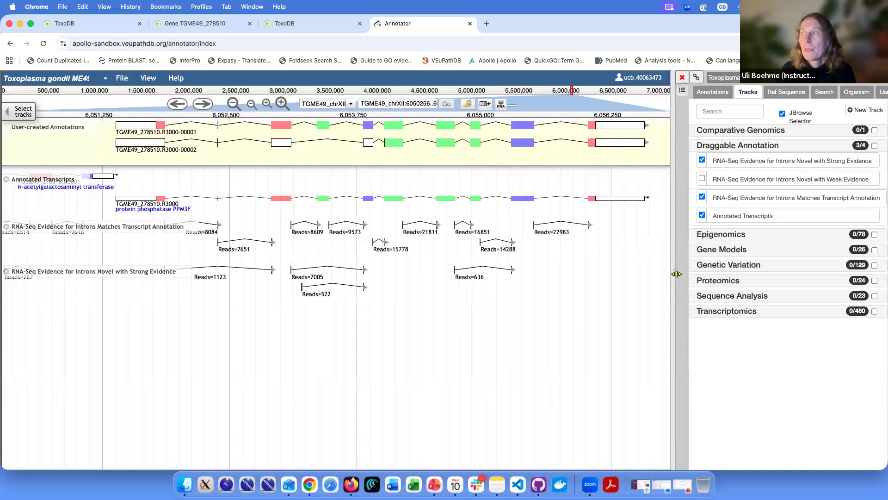
{"action": "left_click_drag", "start_coordinate": [673, 272], "coordinate": [709, 272]}
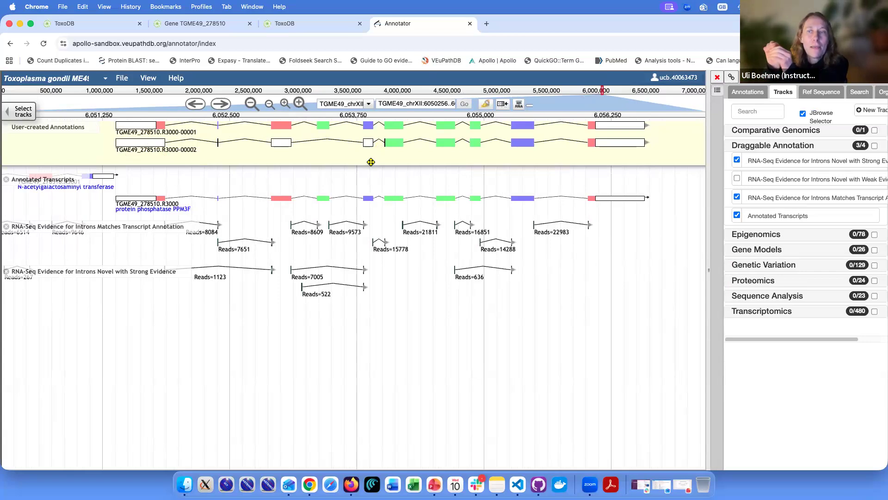
{"action": "left_click", "coordinate": [323, 145]}
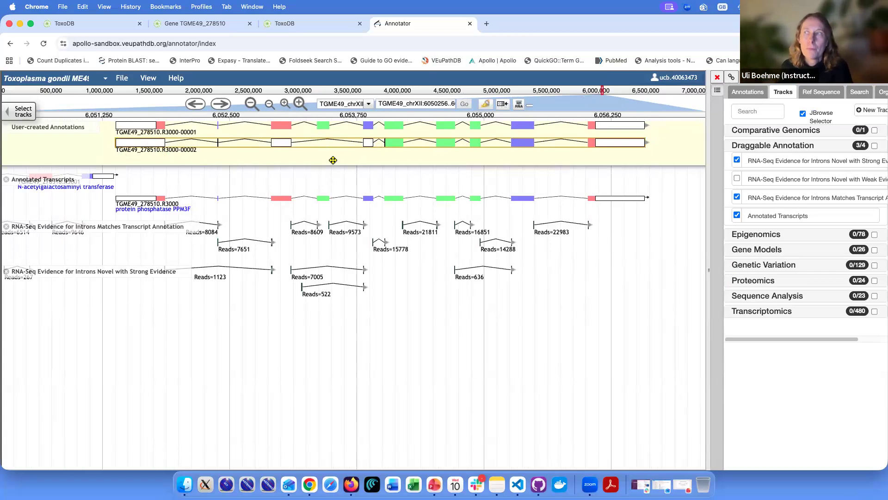
{"action": "left_click_drag", "start_coordinate": [336, 159], "coordinate": [329, 186]}
Step: Open the annotation details of transcript TGME49_278510.R3000-00001 and enlarge the annotation list to show both transcripts of the gene
{"action": "left_click", "coordinate": [294, 126]}
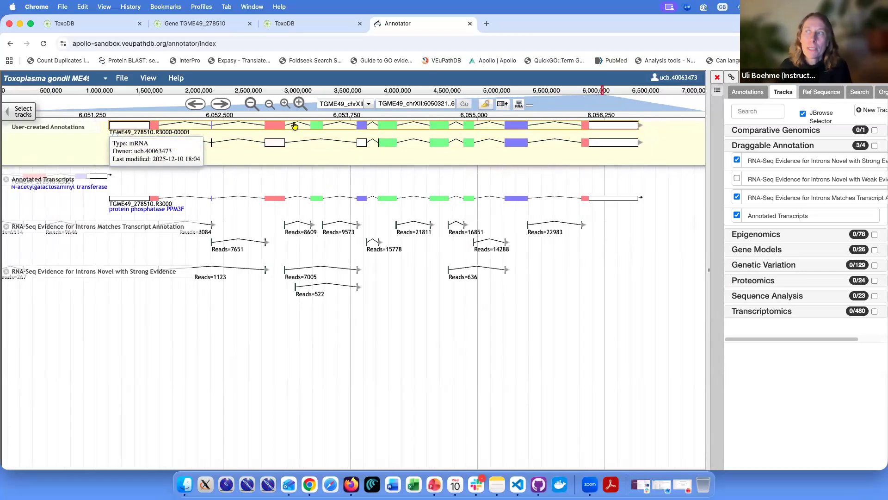
{"action": "right_click", "coordinate": [295, 126]}
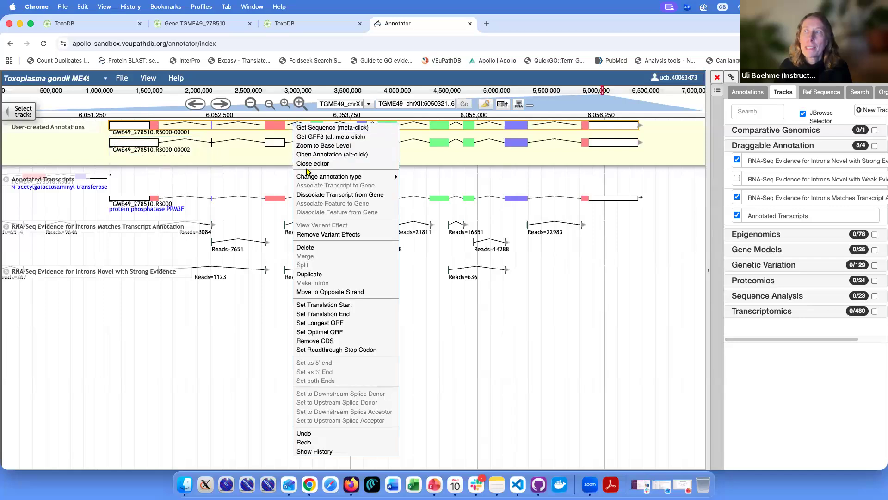
{"action": "left_click", "coordinate": [309, 154]}
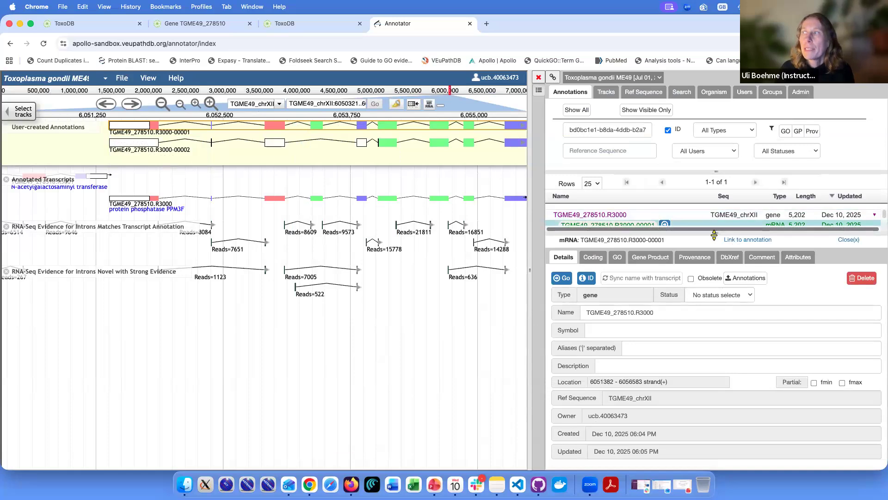
{"action": "left_click_drag", "start_coordinate": [717, 233], "coordinate": [715, 256]}
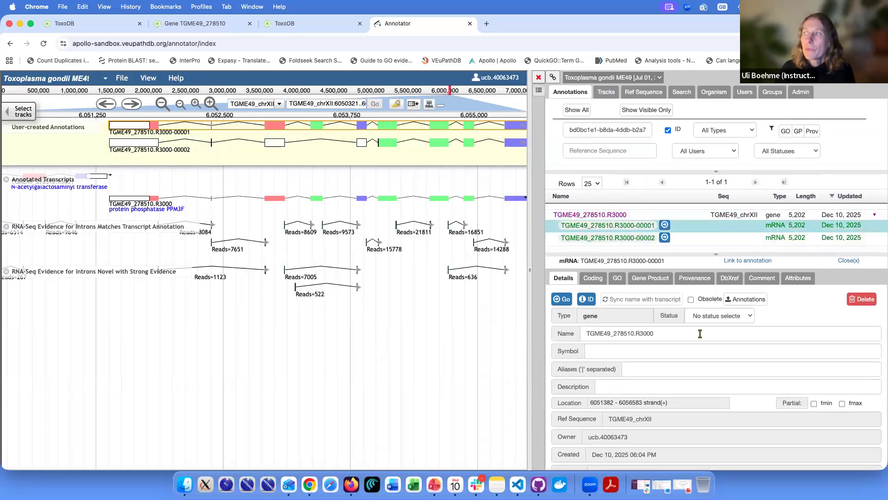
Step: Set the status of the TGME49_278510.R3000 gene record to Finished
{"action": "left_click", "coordinate": [589, 214]}
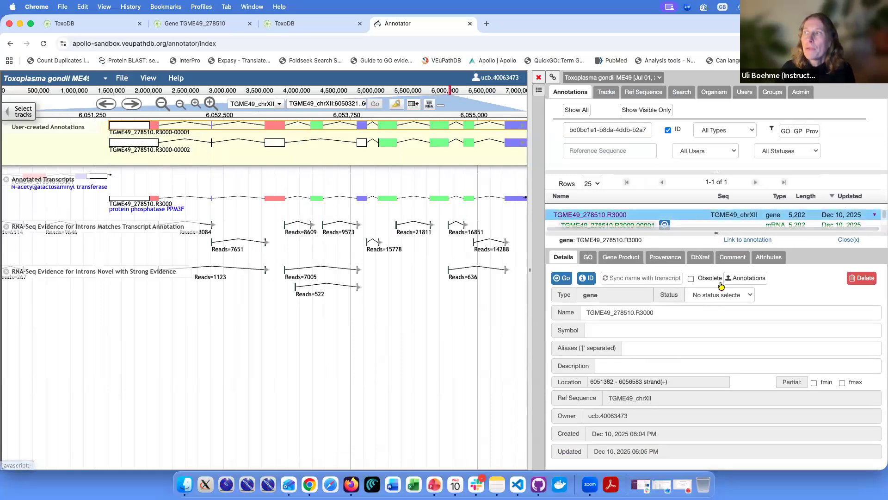
{"action": "left_click", "coordinate": [718, 296]}
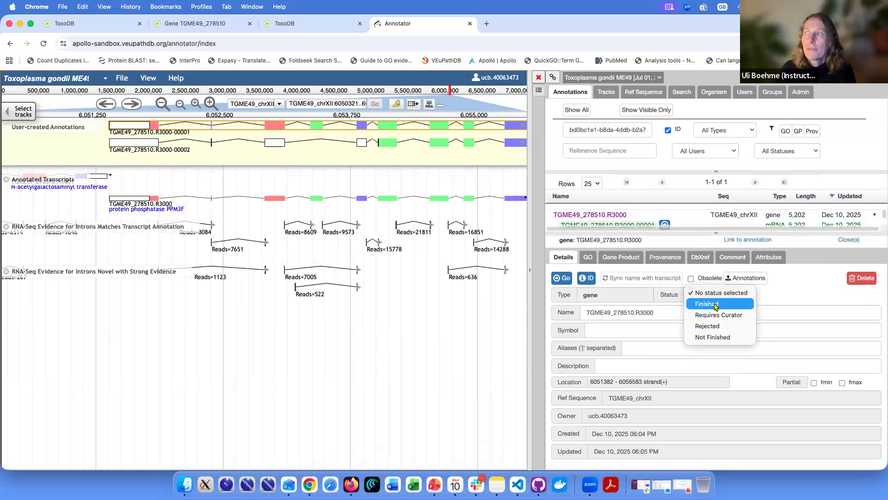
{"action": "left_click", "coordinate": [716, 304]}
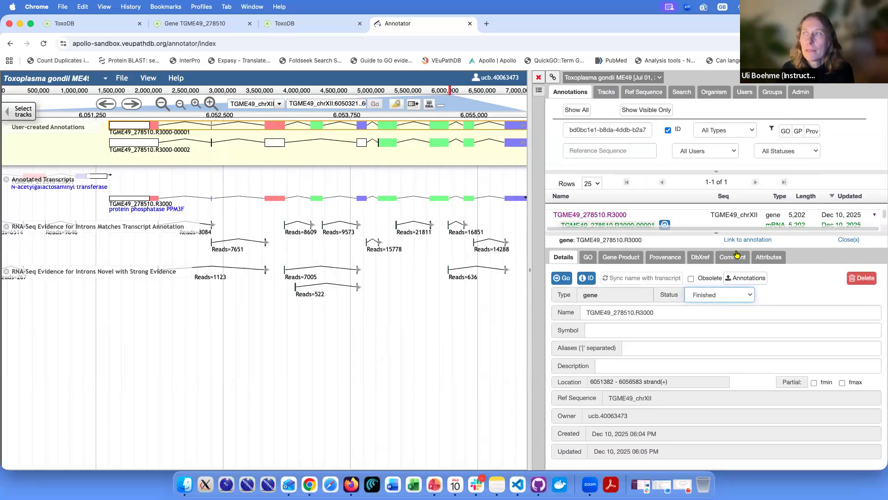
Step: Enlarge the genome view and open the details of the novel strong-evidence intron labelled Reads=1123
{"action": "left_click_drag", "start_coordinate": [531, 268], "coordinate": [662, 267]}
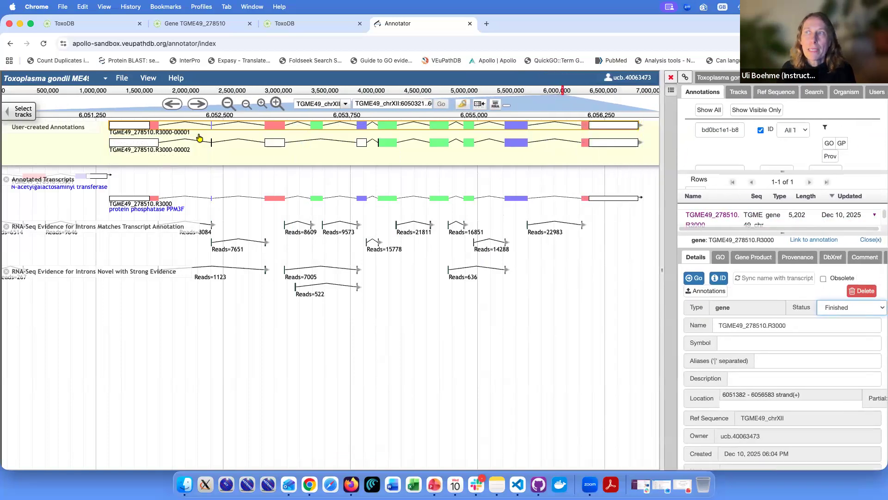
{"action": "left_click", "coordinate": [225, 150]}
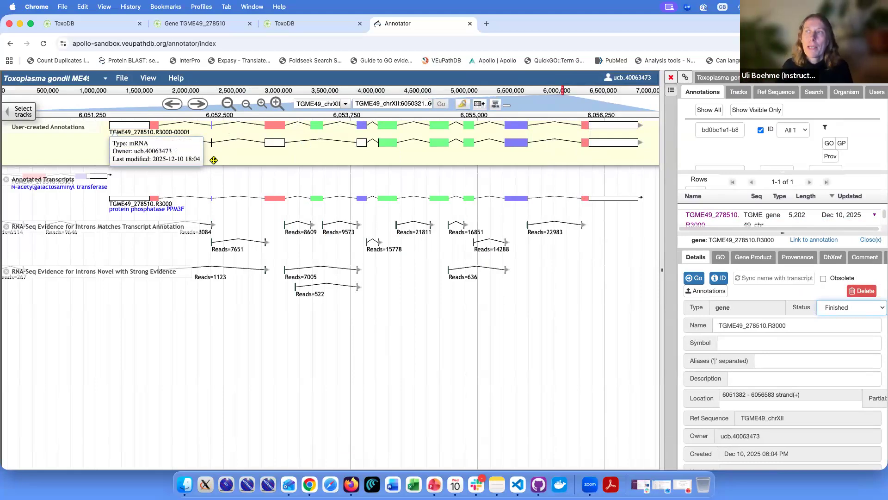
{"action": "left_click", "coordinate": [222, 181]}
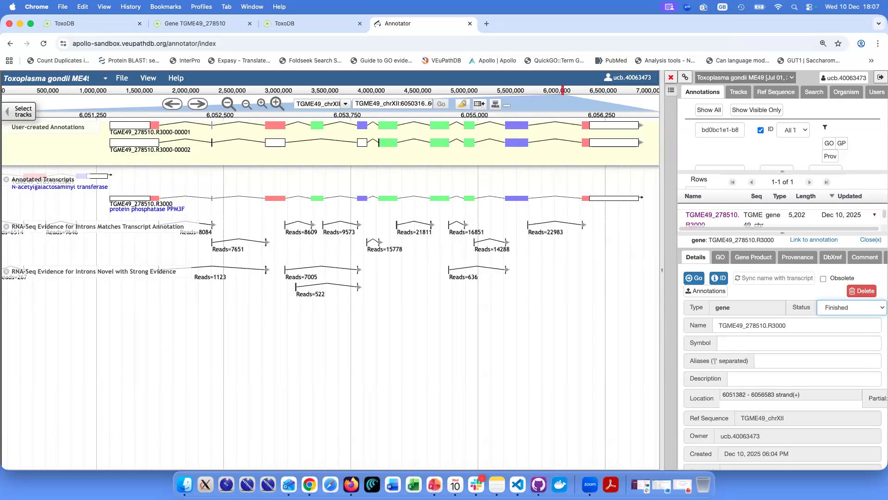
{"action": "left_click_drag", "start_coordinate": [284, 361], "coordinate": [345, 353]}
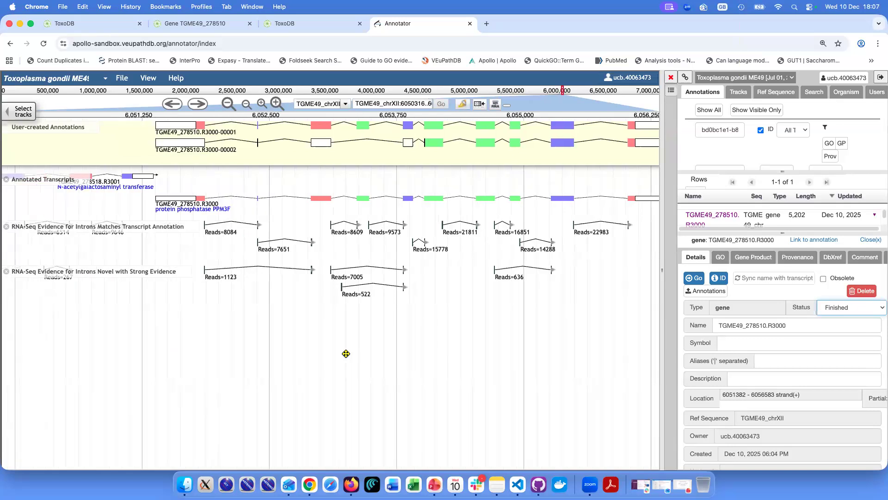
{"action": "left_click", "coordinate": [250, 270]}
{"action": "right_click", "coordinate": [250, 270]}
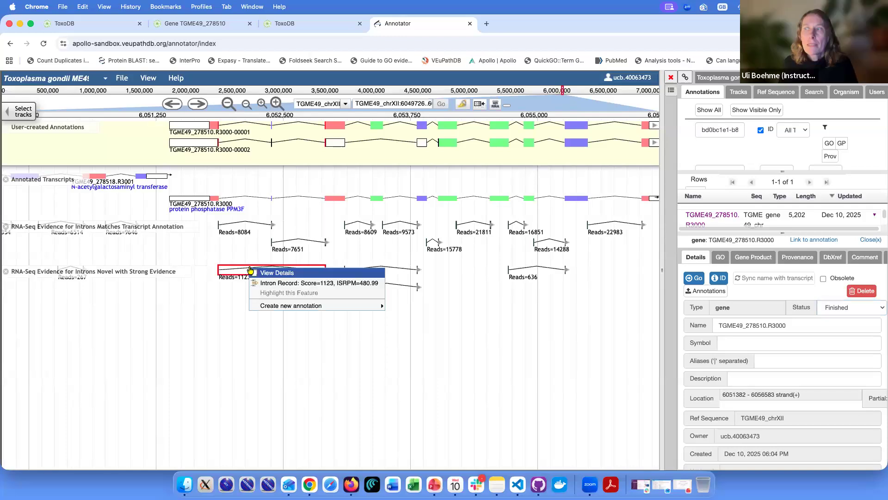
{"action": "left_click", "coordinate": [267, 275]}
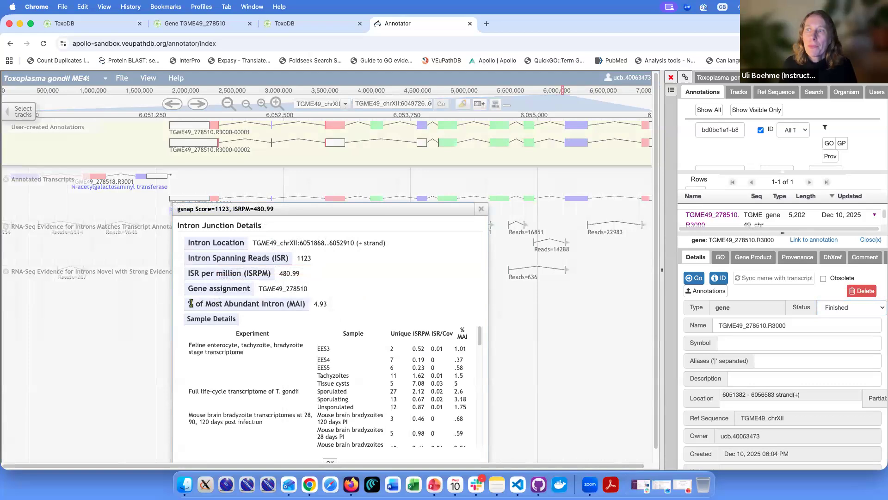
Step: Examine the intron's % of Most Abundant Intron (MAI) value and close its junction details
{"action": "left_click_drag", "start_coordinate": [189, 303], "coordinate": [306, 308]}
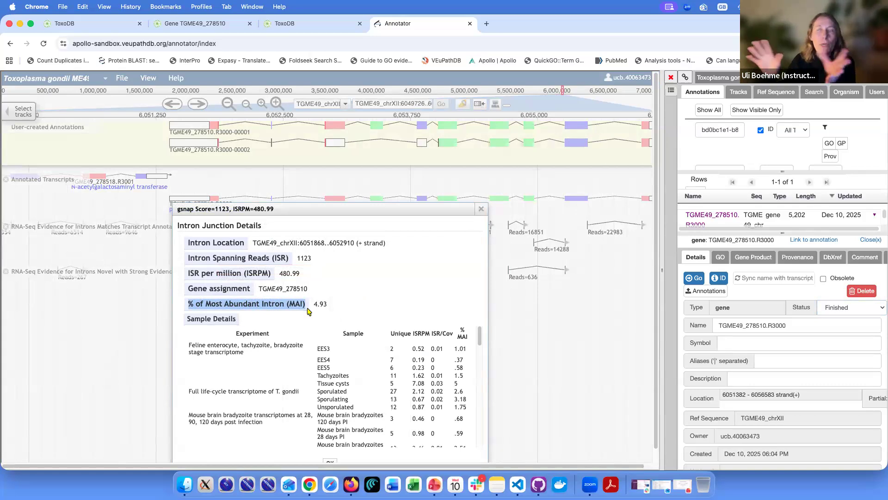
{"action": "left_click", "coordinate": [318, 305]}
{"action": "left_click_drag", "start_coordinate": [313, 305], "coordinate": [336, 307]}
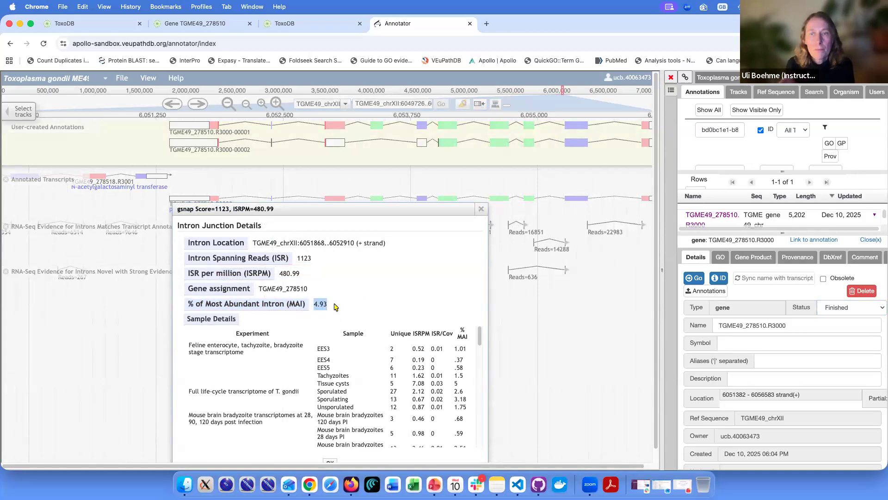
{"action": "left_click", "coordinate": [325, 303]}
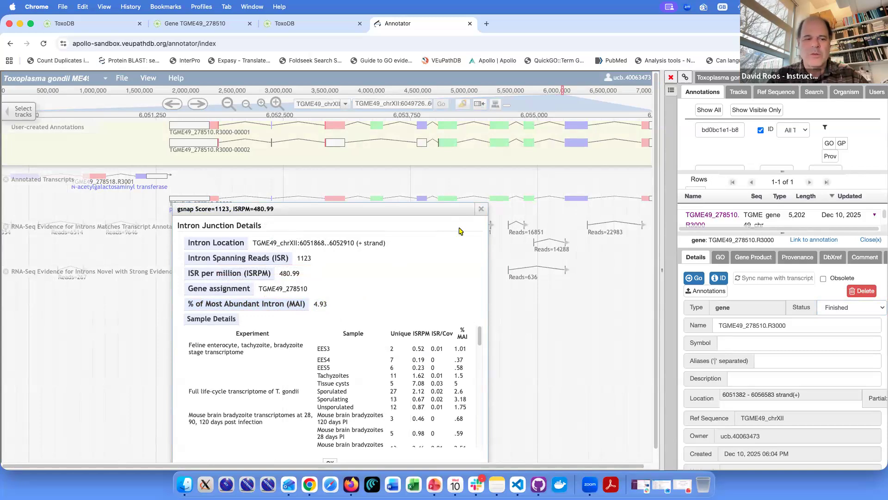
{"action": "left_click", "coordinate": [481, 208]}
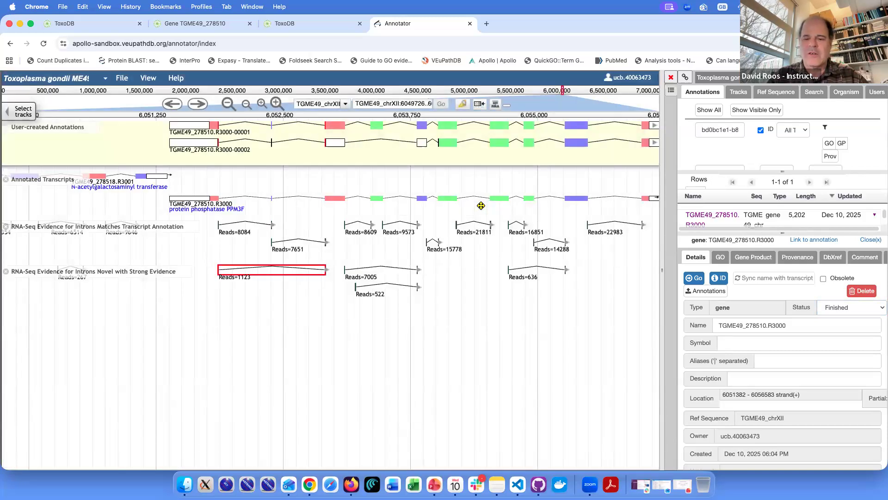
Step: Review the junction details of the novel intron labelled Reads=7005, including its percentage of the most abundant intron, and close them
{"action": "left_click", "coordinate": [354, 253]}
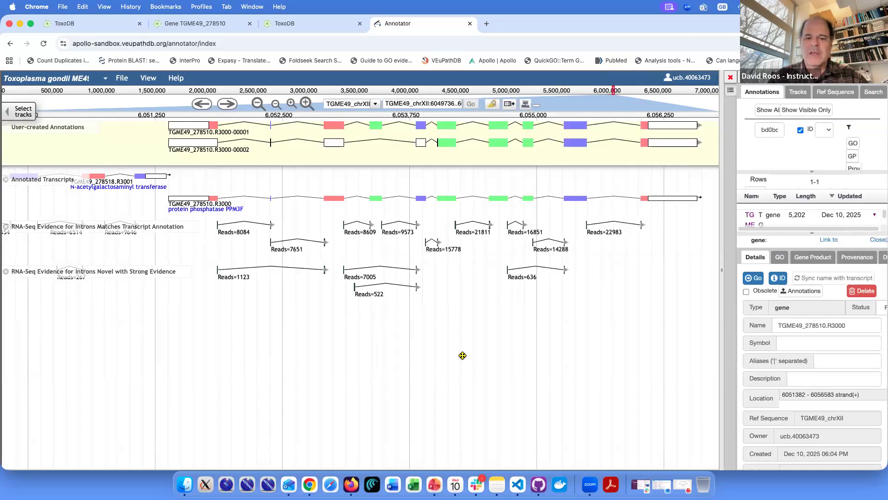
{"action": "left_click", "coordinate": [397, 270]}
{"action": "right_click", "coordinate": [397, 269]}
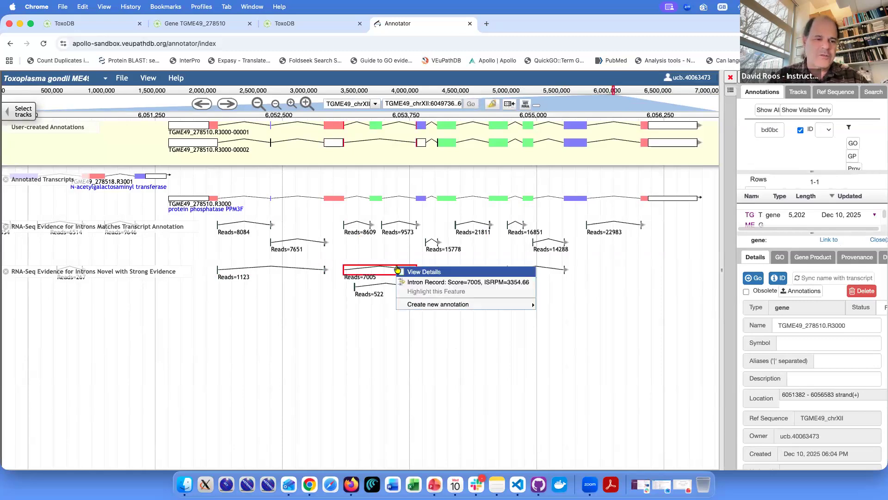
{"action": "left_click", "coordinate": [416, 273]}
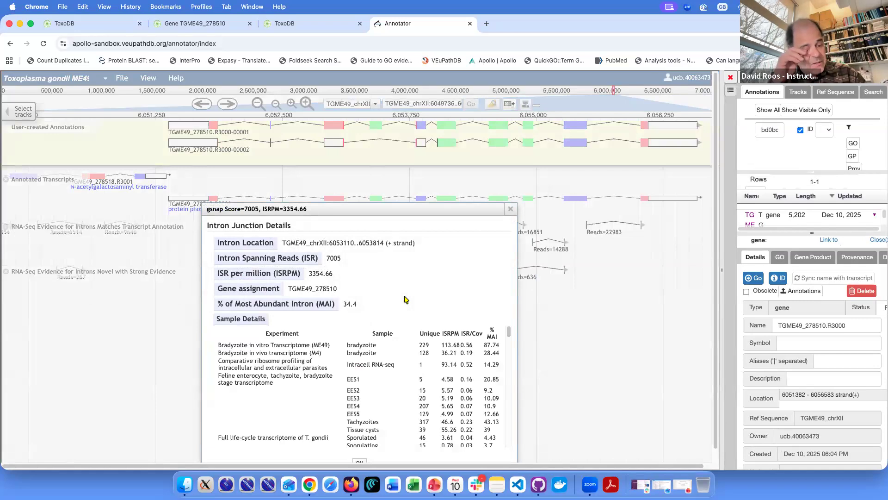
{"action": "left_click", "coordinate": [510, 210]}
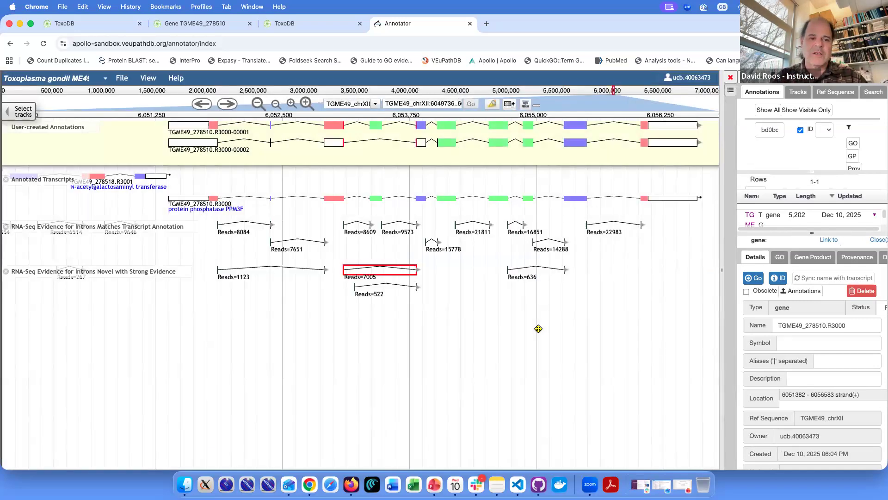